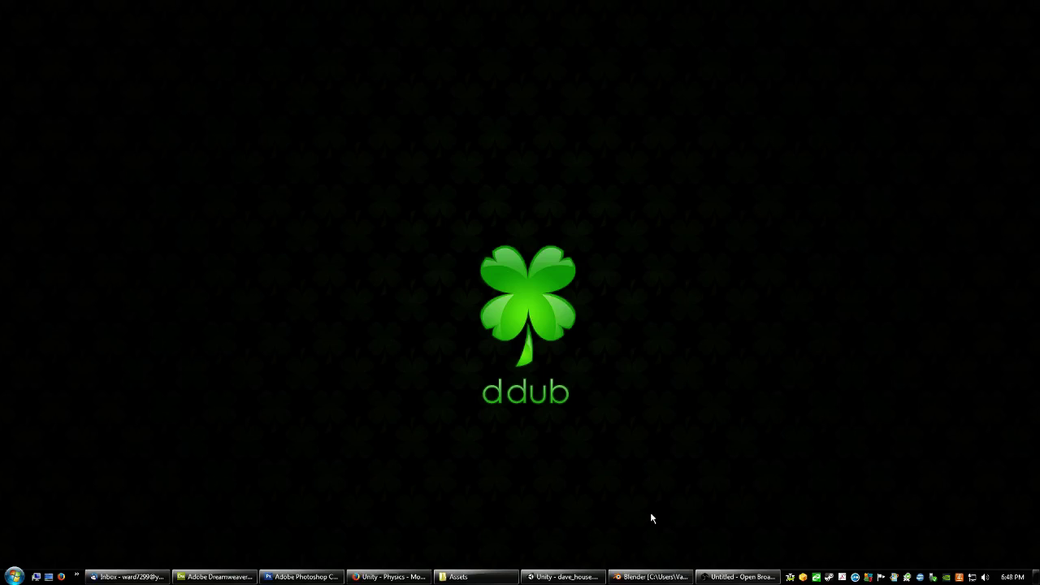
# Switch to Blender, enlarge the 3D viewport and select the house walls
pyautogui.click(655, 578)
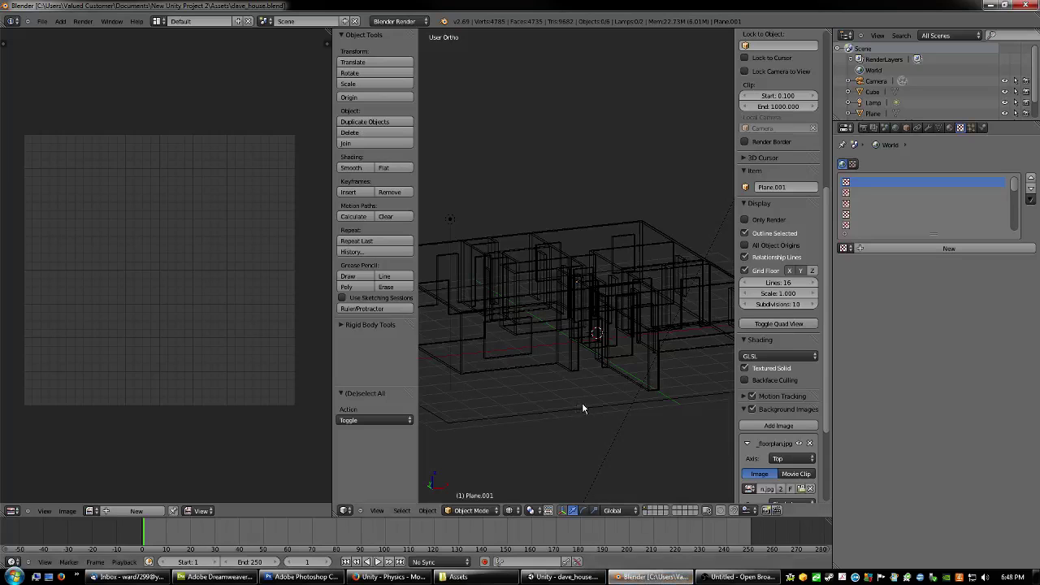
pyautogui.moveTo(332, 315); pyautogui.dragTo(108, 317)
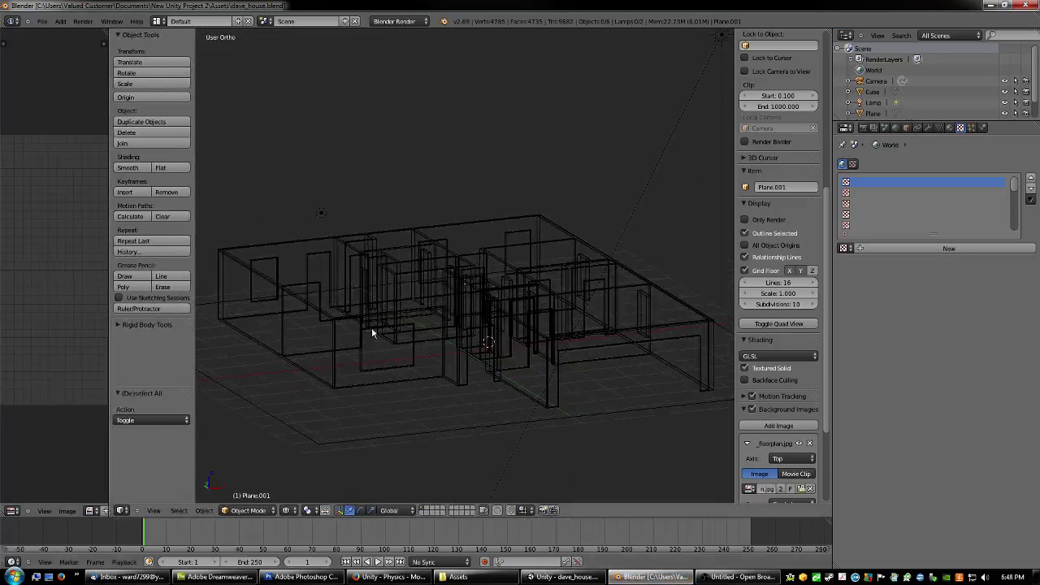
pyautogui.rightClick(371, 328)
pyautogui.scroll(-3, 567, 352)
pyautogui.moveTo(571, 352)
pyautogui.mouseDown(button='middle')
pyautogui.moveTo(543, 391)
pyautogui.moveTo(545, 285)
pyautogui.moveTo(499, 349)
pyautogui.moveTo(452, 384)
pyautogui.moveTo(425, 362)
pyautogui.moveTo(538, 348)
pyautogui.moveTo(533, 369)
pyautogui.moveTo(499, 351)
pyautogui.moveTo(524, 335)
pyautogui.moveTo(525, 312)
pyautogui.moveTo(478, 335)
pyautogui.moveTo(518, 347)
pyautogui.mouseUp(button='middle')
# Display the house model in solid shading and examine its wall layout
pyautogui.press('KP_7')
pyautogui.scroll(1, 542, 359)
pyautogui.press('z')
pyautogui.press('z')
pyautogui.scroll(-1, 546, 325)
pyautogui.scroll(4, 495, 354)
pyautogui.scroll(2, 496, 348)
pyautogui.press('z')
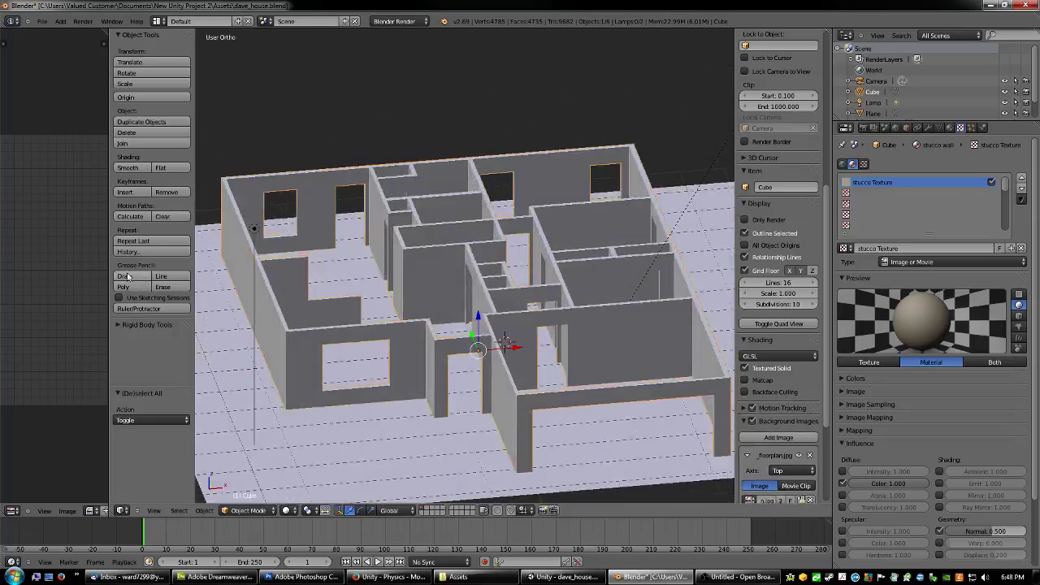
pyautogui.scroll(-3, 424, 243)
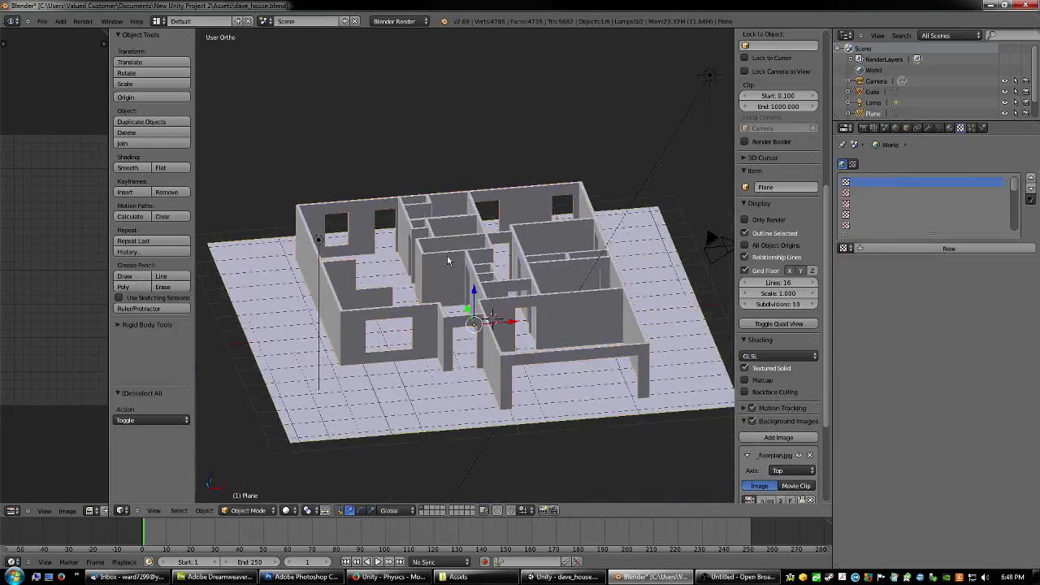
# Inspect the wall mesh's UV layout in Edit Mode, return to Object Mode and widen the properties area showing the stucco texture
pyautogui.press('Tab')
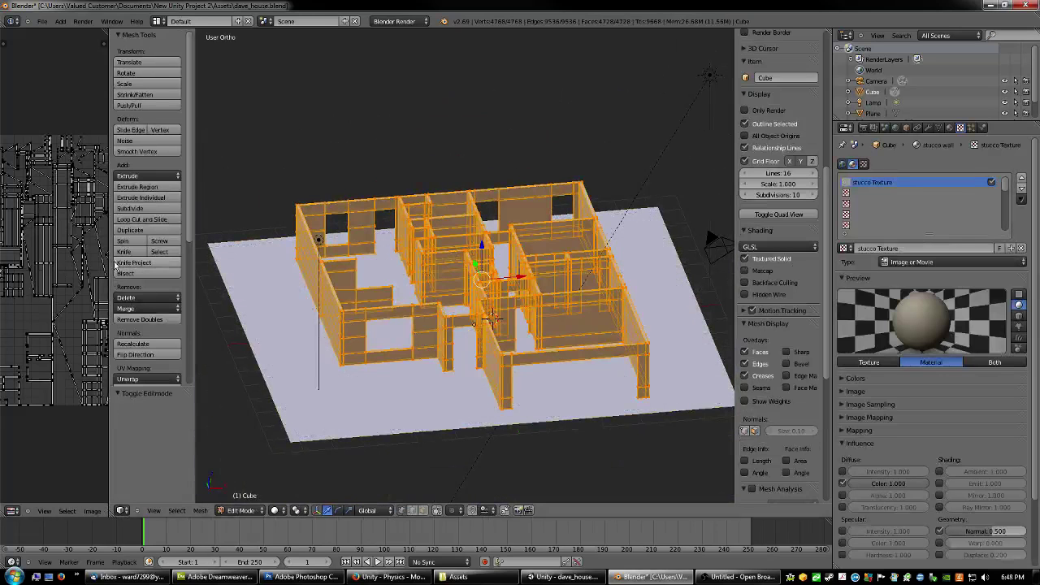
pyautogui.moveTo(109, 262); pyautogui.dragTo(338, 262)
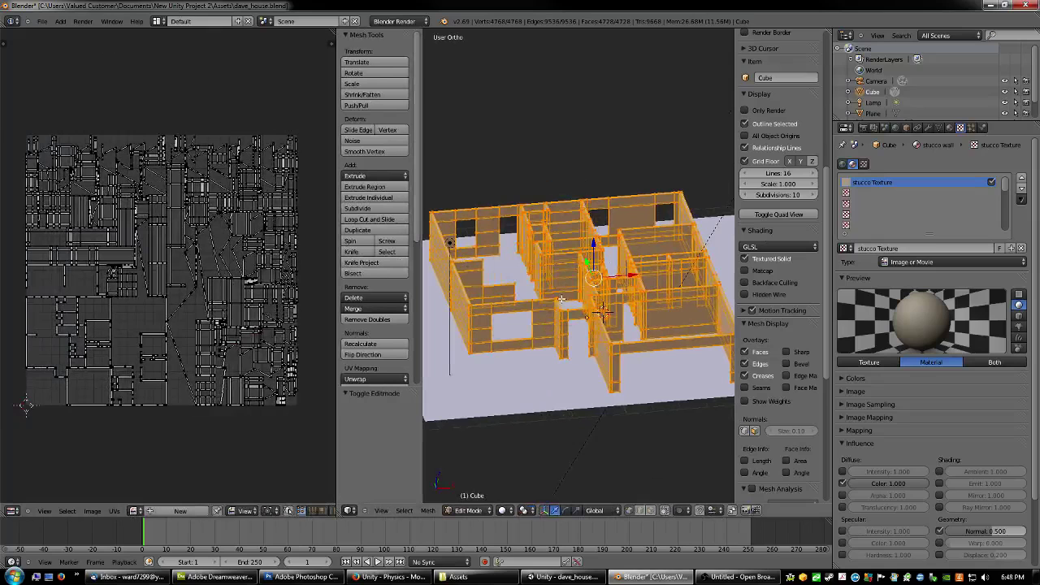
pyautogui.press('Tab')
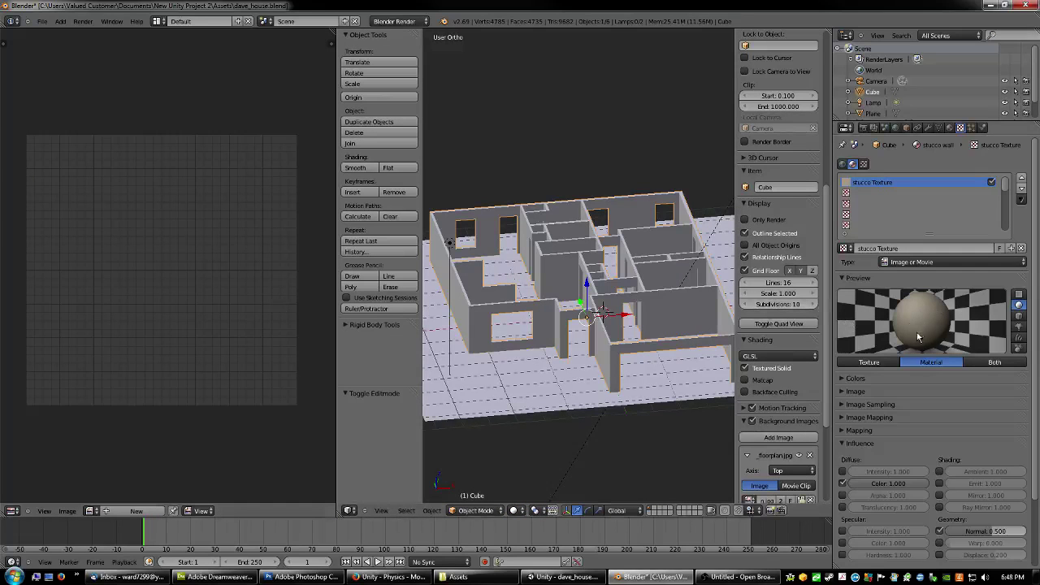
pyautogui.moveTo(831, 307); pyautogui.dragTo(761, 310)
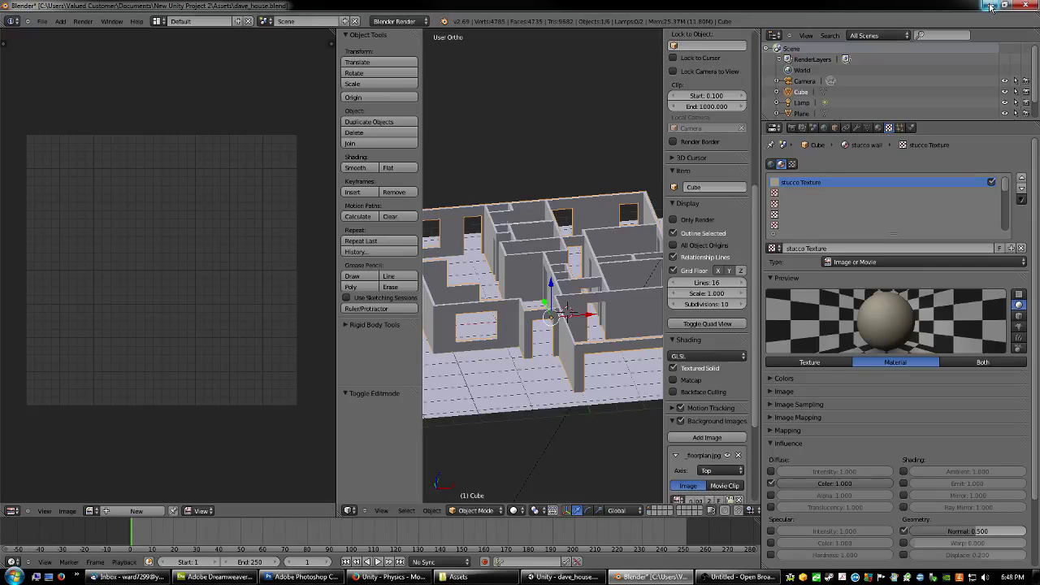
# Minimize Blender, bring up the Unity project in a maximized window and examine the house walls in the scene
pyautogui.click(990, 5)
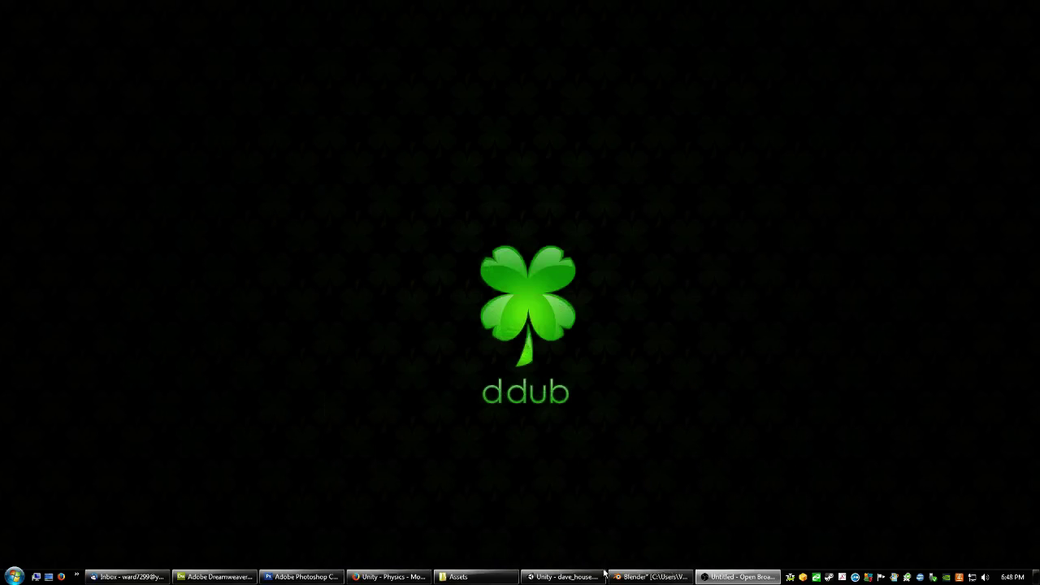
pyautogui.click(568, 577)
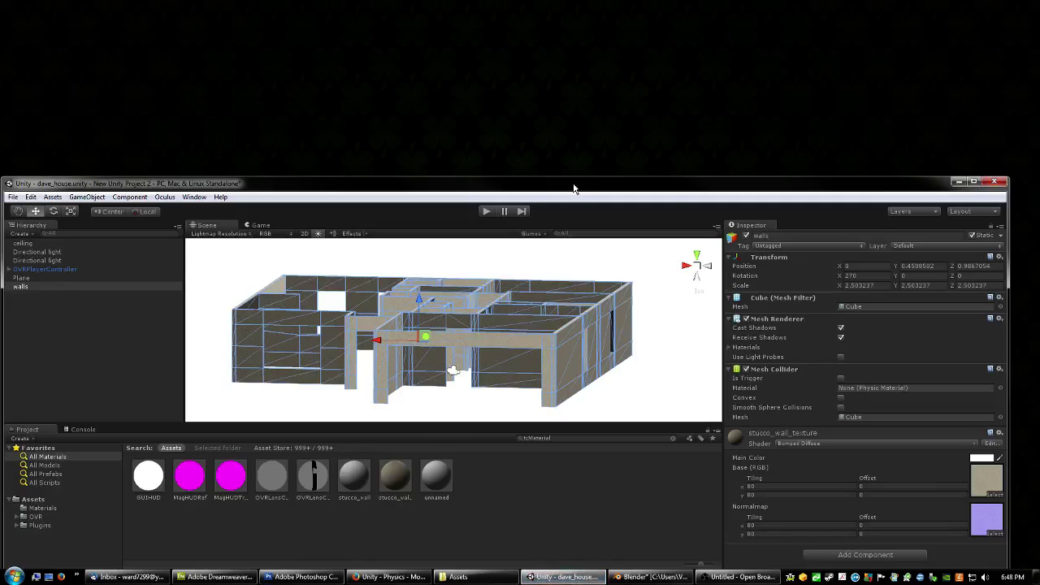
pyautogui.doubleClick(573, 187)
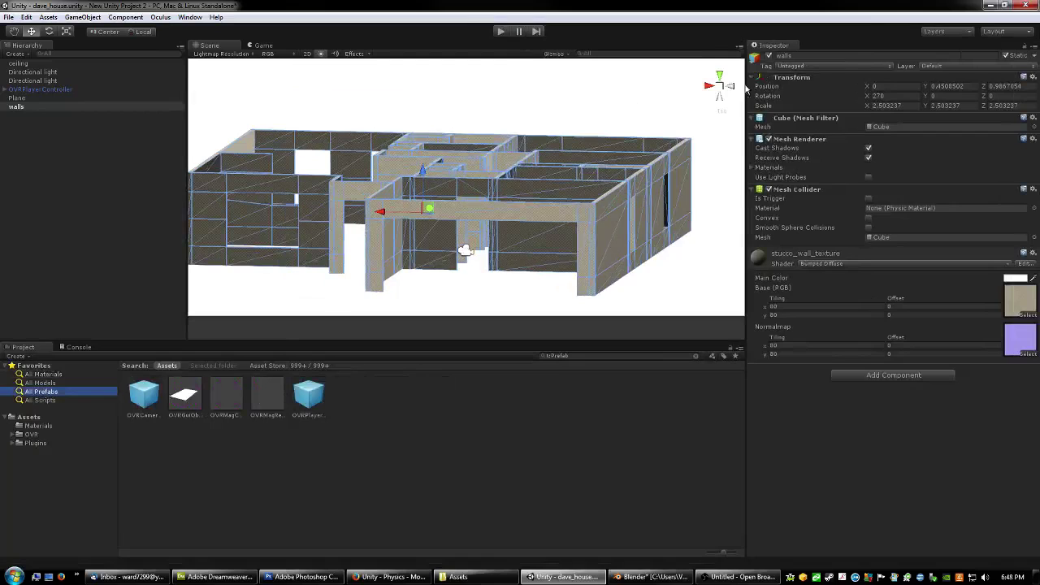
pyautogui.moveTo(746, 86); pyautogui.dragTo(755, 84)
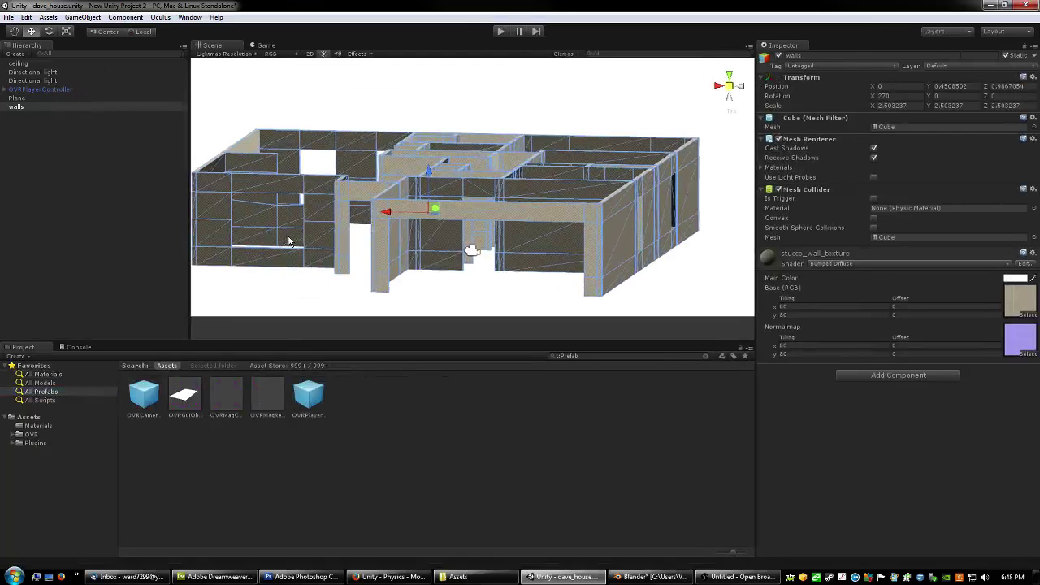
pyautogui.scroll(-1, 289, 241)
pyautogui.keyDown('alt'); pyautogui.moveTo(316, 243); pyautogui.dragTo(443, 243); pyautogui.keyUp('alt')
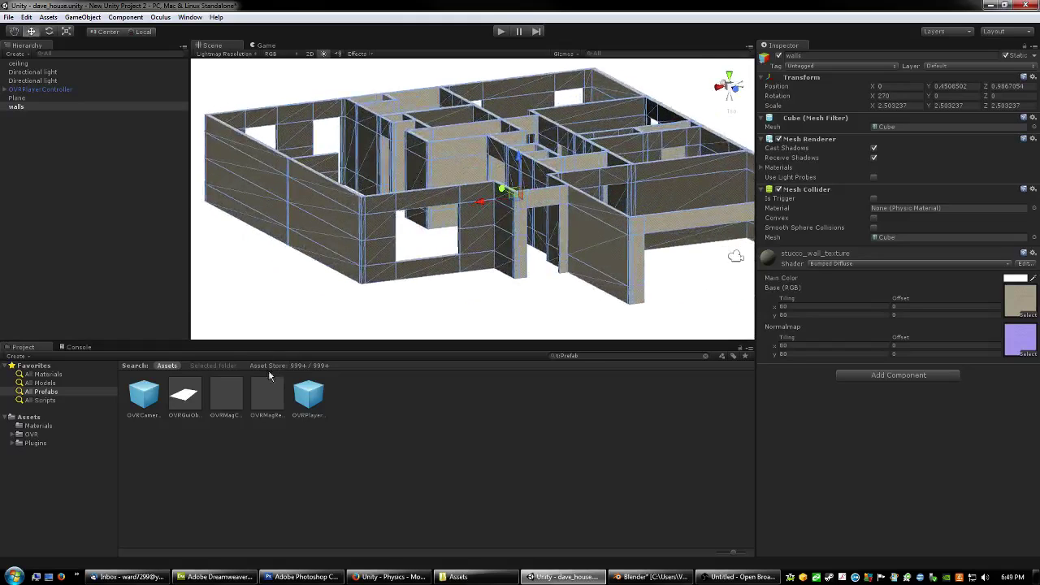
pyautogui.scroll(-4, 363, 166)
pyautogui.scroll(4, 362, 164)
pyautogui.scroll(-1, 362, 164)
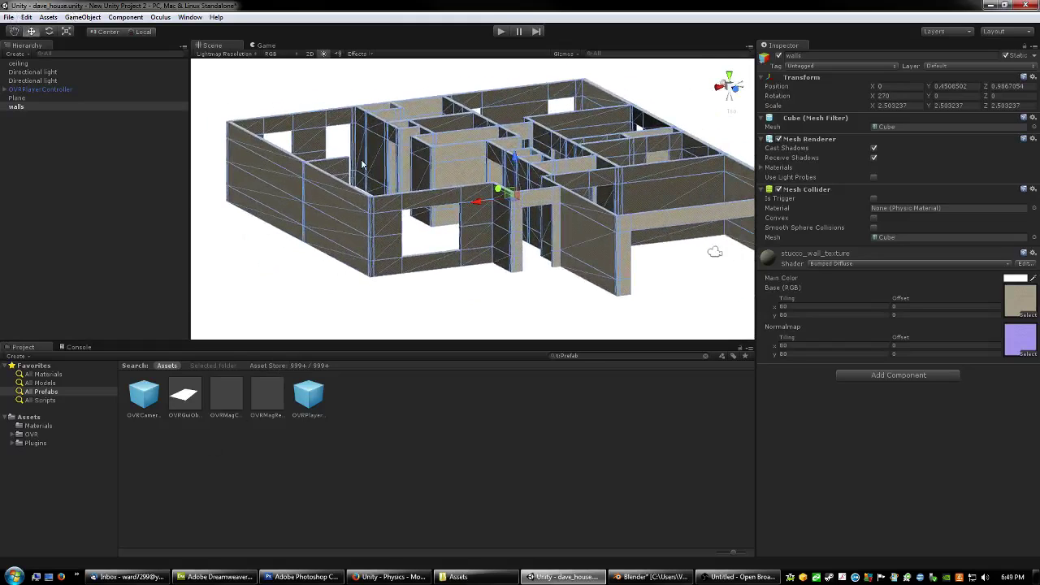
# Look at dave_house.blend in the project's Import New Asset dialog and close it without importing
pyautogui.click(9, 17)
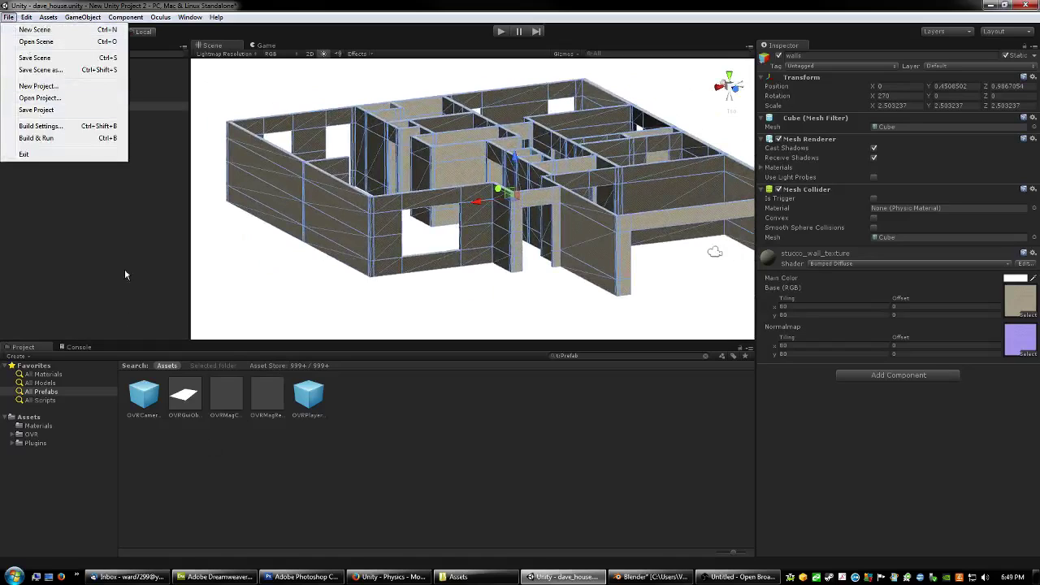
pyautogui.click(101, 442)
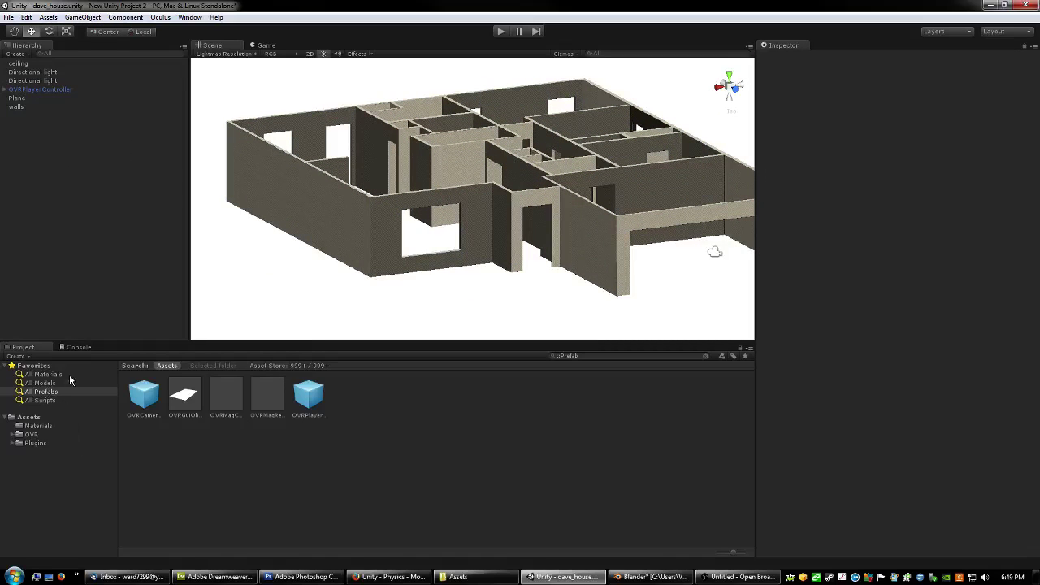
pyautogui.rightClick(154, 438)
pyautogui.click(207, 329)
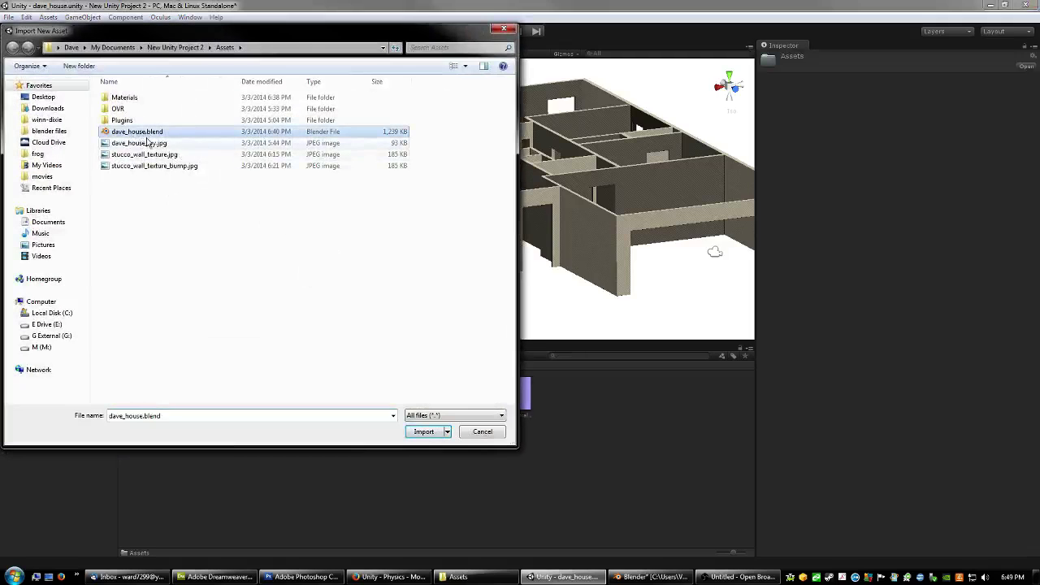
pyautogui.click(505, 30)
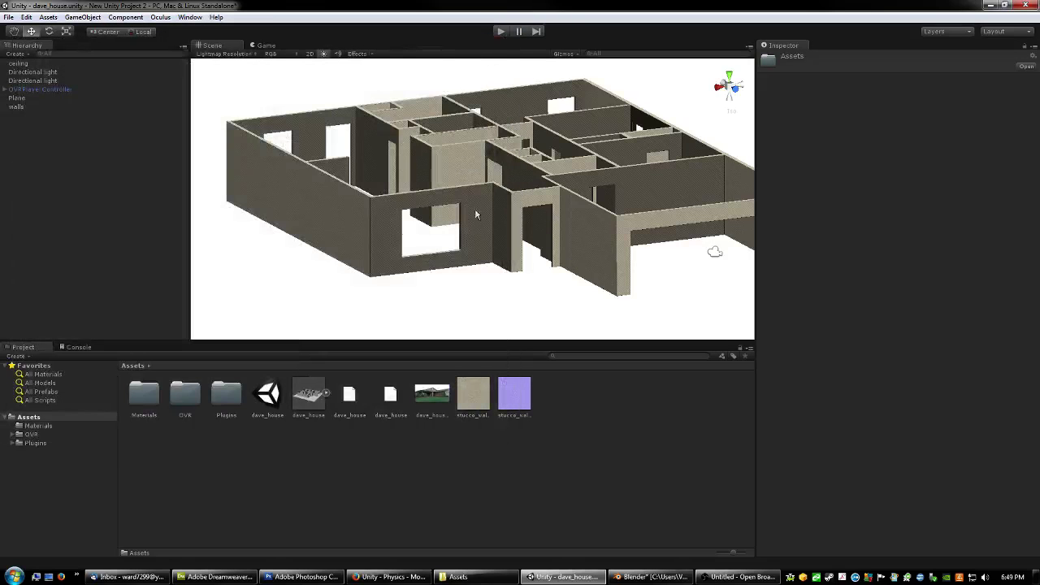
# Select the walls object in the scene and examine its mesh and stucco surfaces up close and from the front
pyautogui.click(544, 204)
pyautogui.scroll(6, 536, 226)
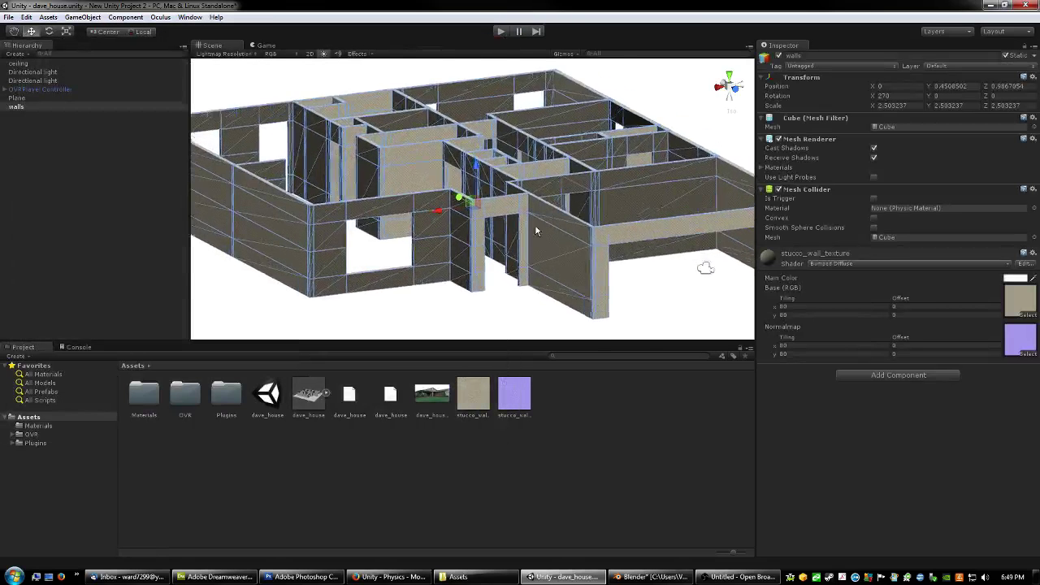
pyautogui.scroll(4, 536, 232)
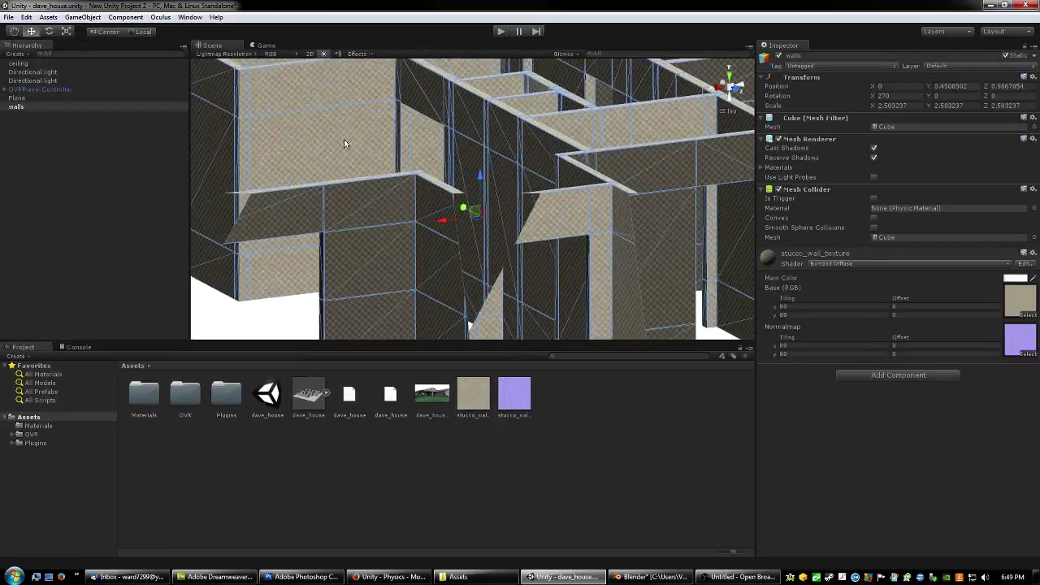
pyautogui.scroll(-8, 349, 146)
pyautogui.keyDown('alt'); pyautogui.moveTo(612, 203); pyautogui.dragTo(524, 178); pyautogui.keyUp('alt')
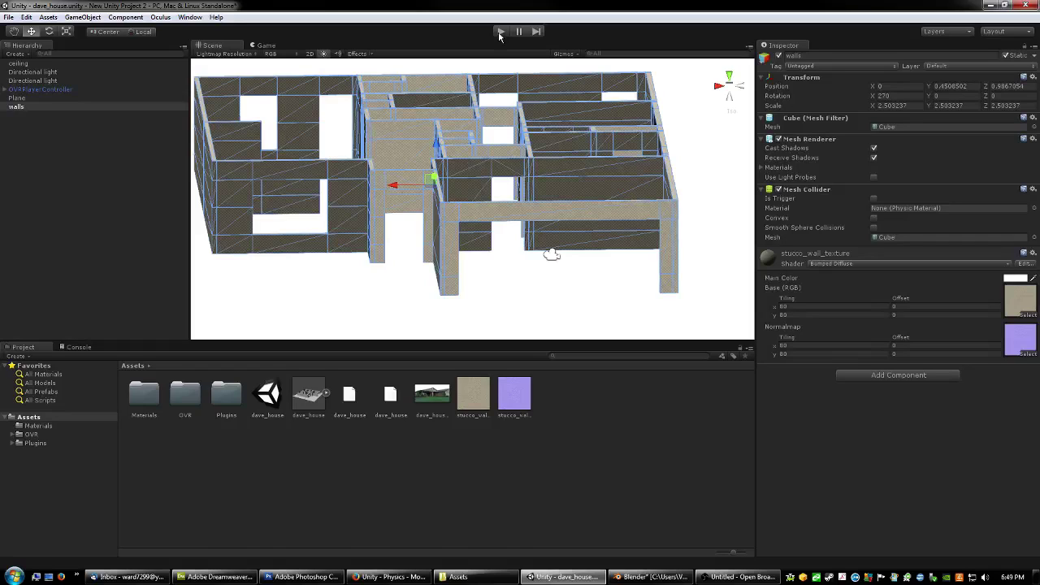
# Playtest the scene by exploring the house in the Oculus view, and stop the playback
pyautogui.click(503, 34)
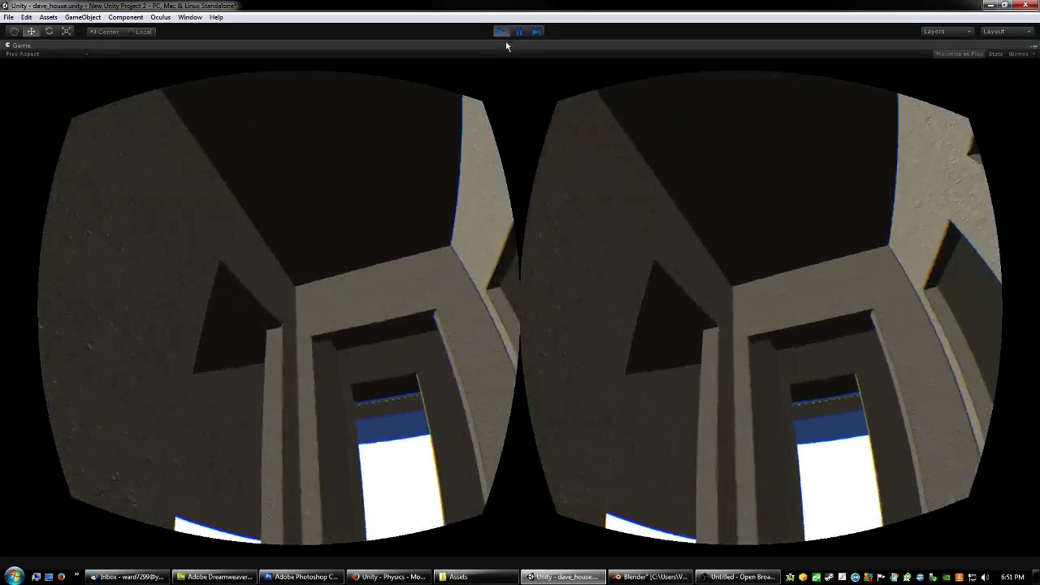
pyautogui.click(501, 31)
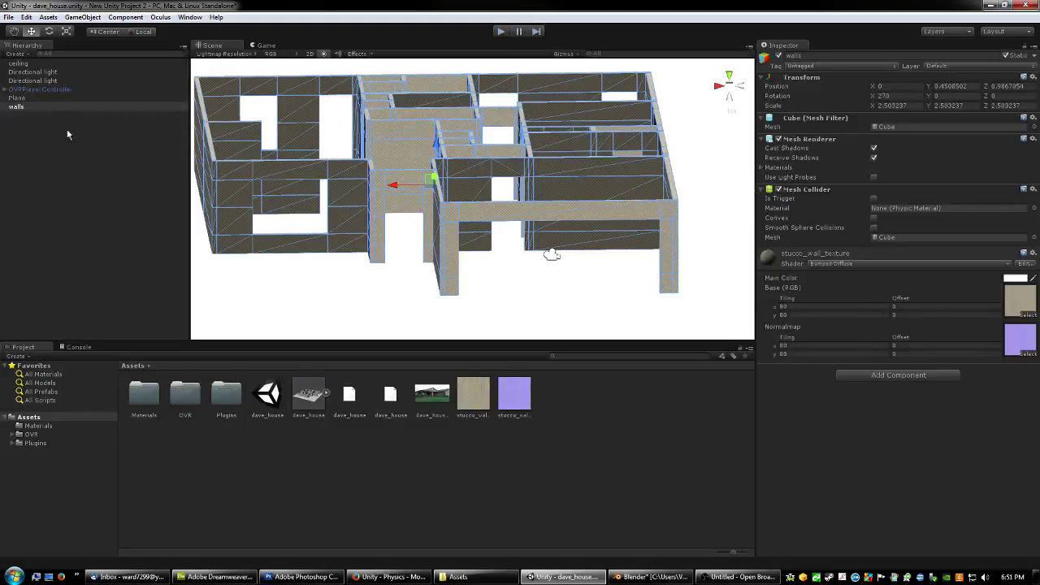
# Set the OVRPlayerController's Character Controller radius to 0.11 and save the scene
pyautogui.click(41, 89)
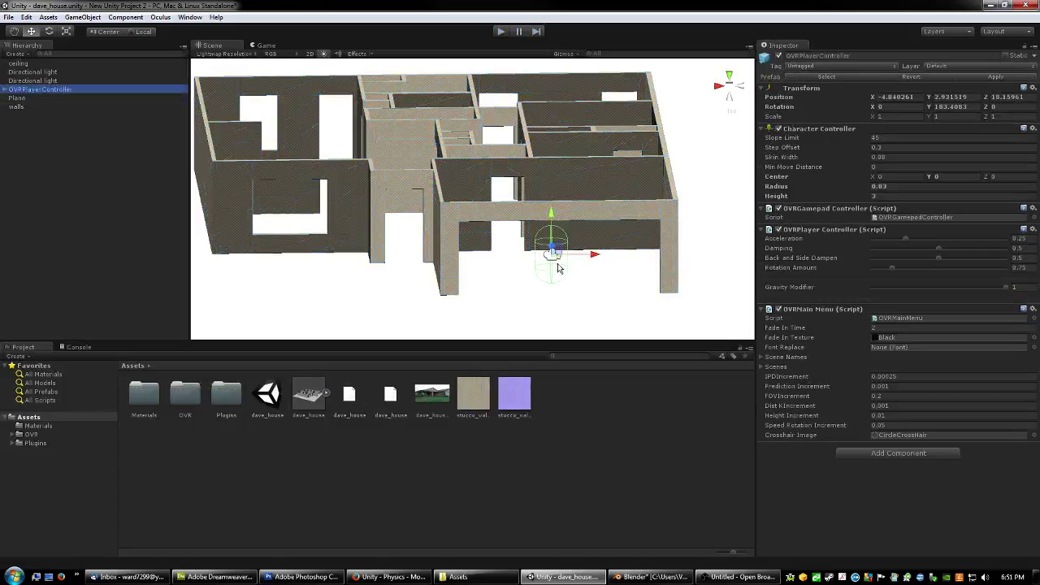
pyautogui.scroll(10, 520, 211)
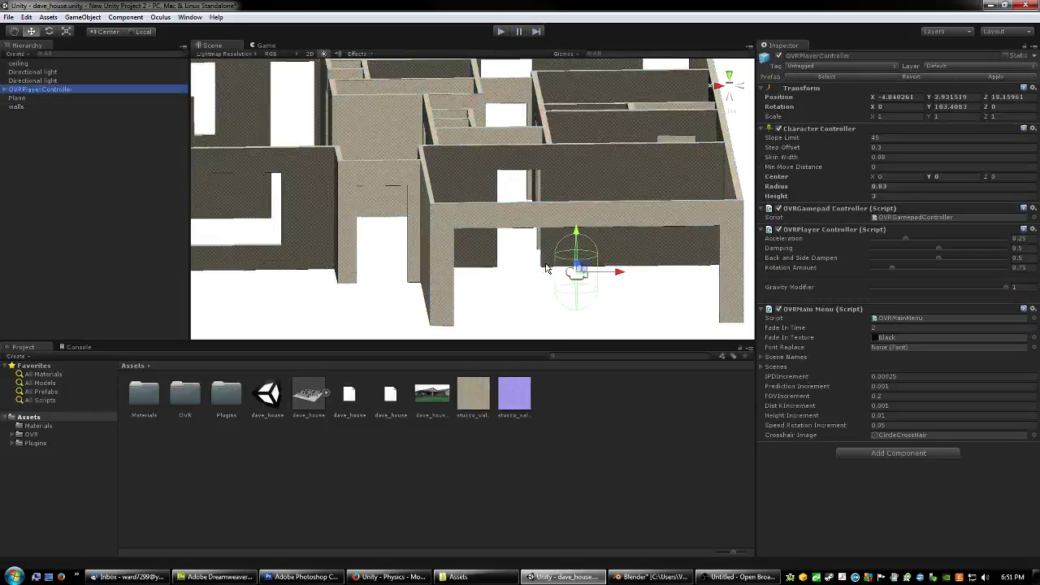
pyautogui.scroll(-6, 520, 211)
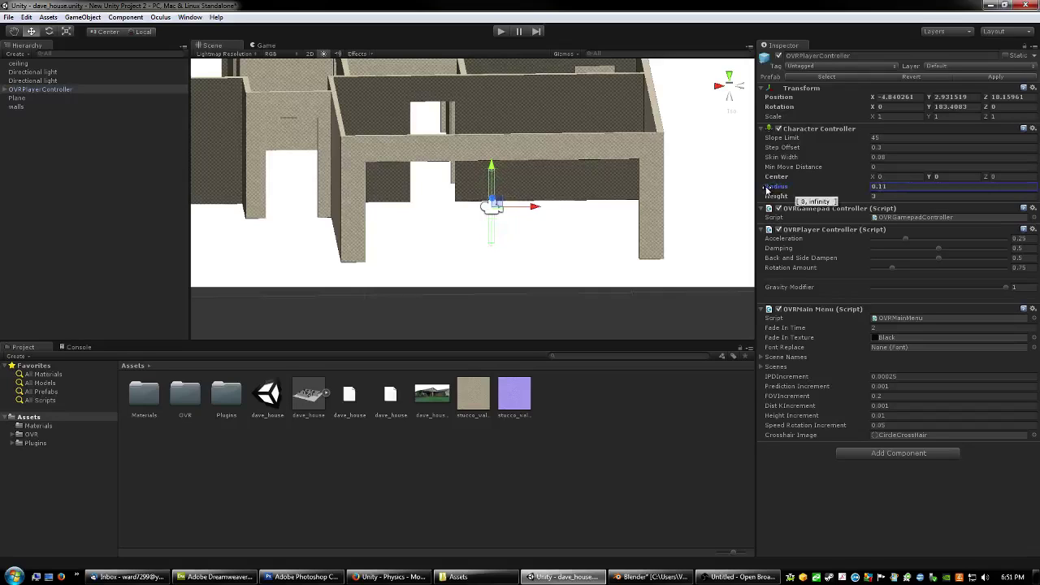
pyautogui.click(10, 17)
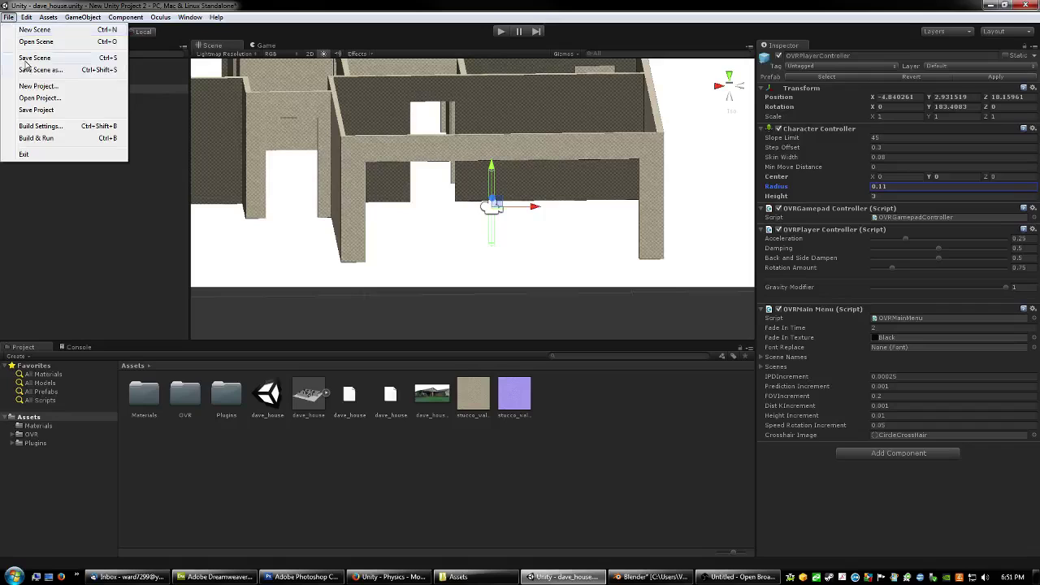
pyautogui.click(36, 58)
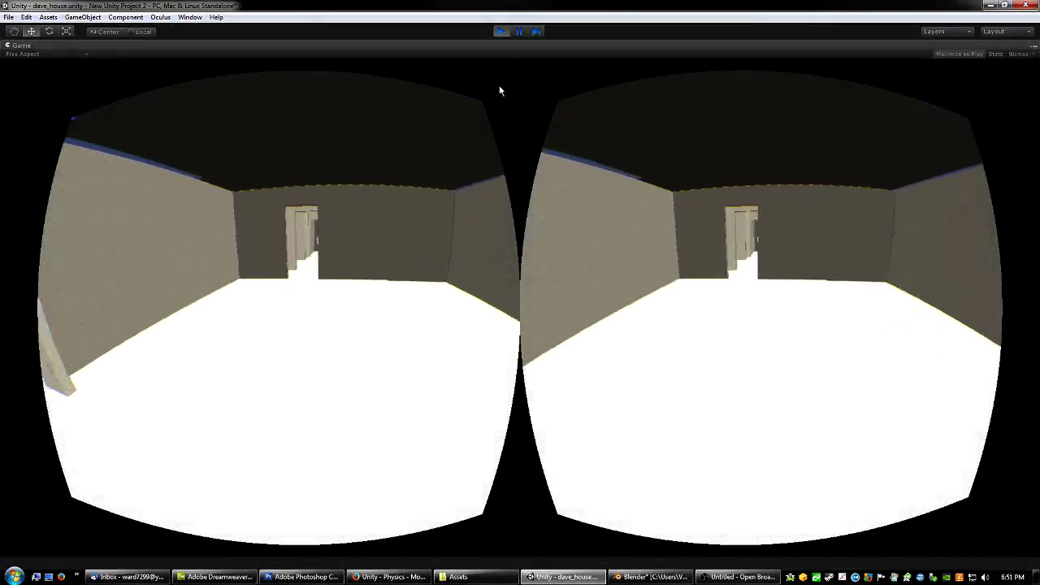
# Walk the player from the large room through the doorways into the side room and back out to the hallway
pyautogui.press('w')
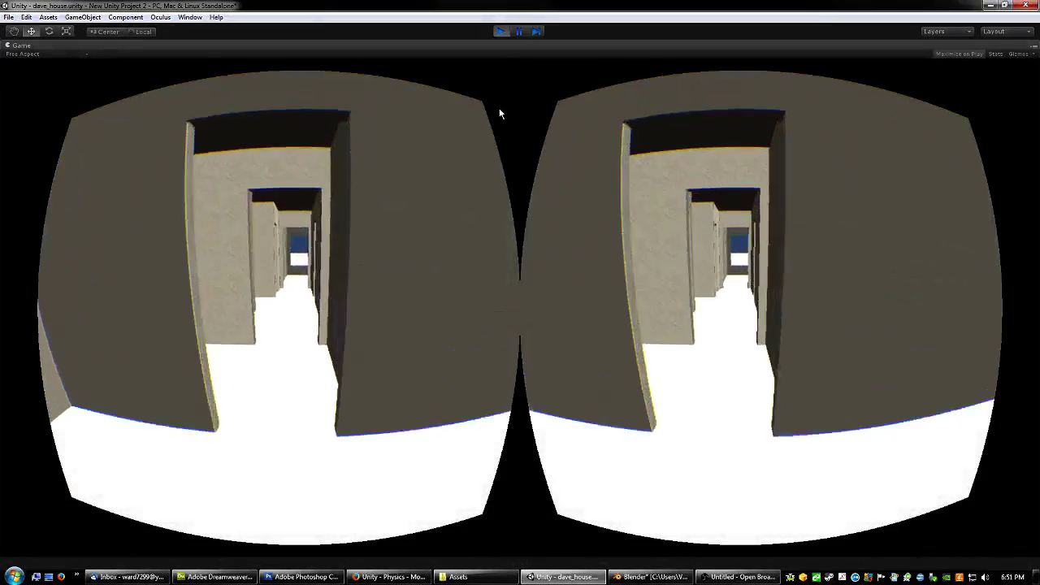
pyautogui.press('w')
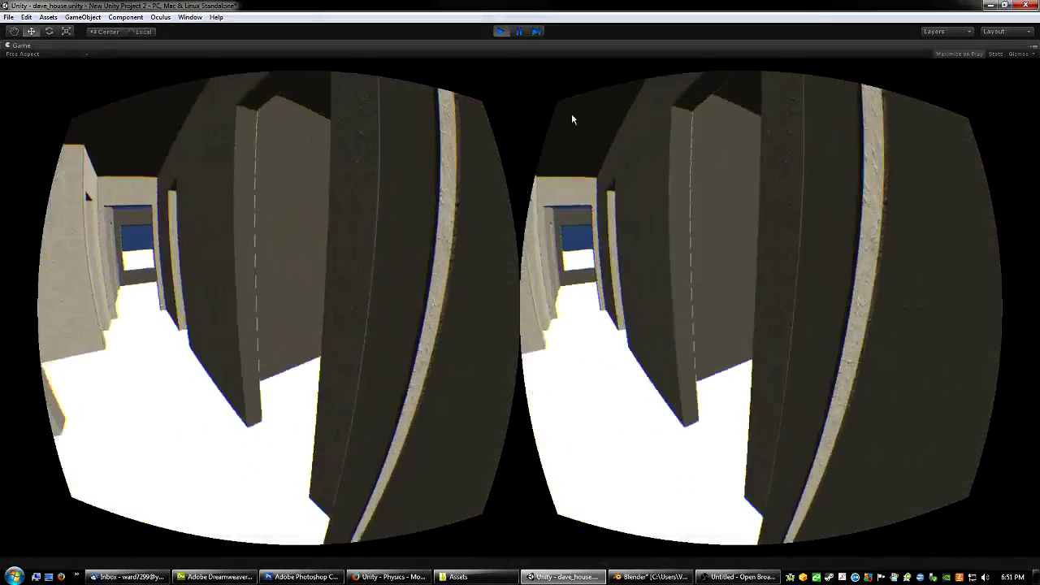
pyautogui.press('w')
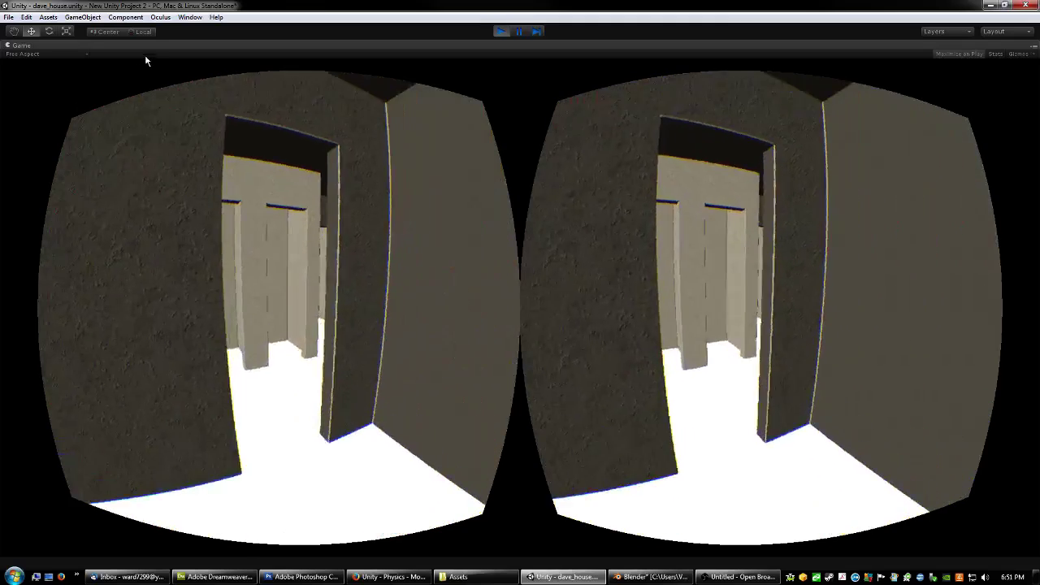
pyautogui.press('s')
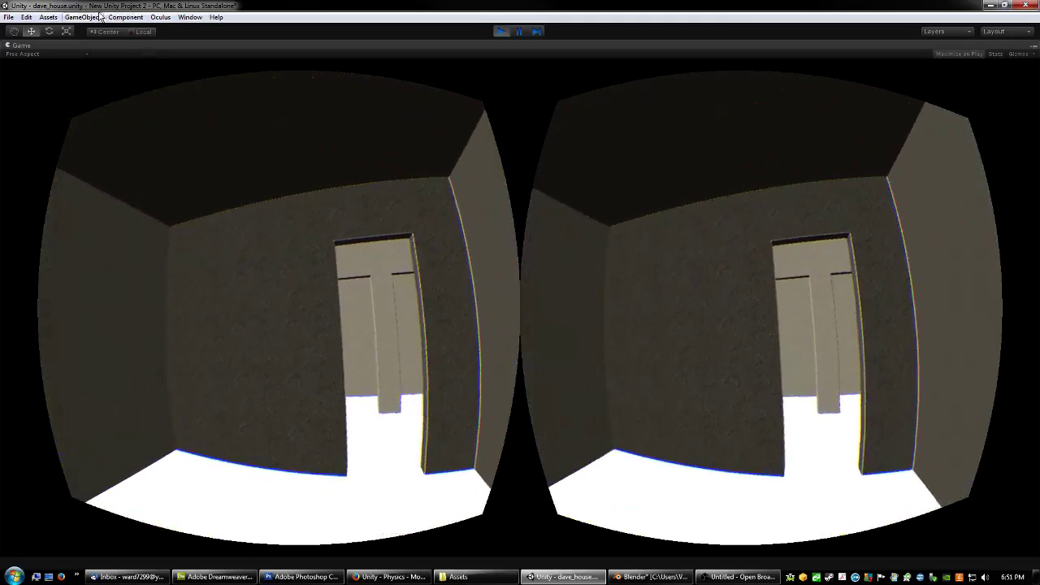
pyautogui.press('w')
pyautogui.press('w')
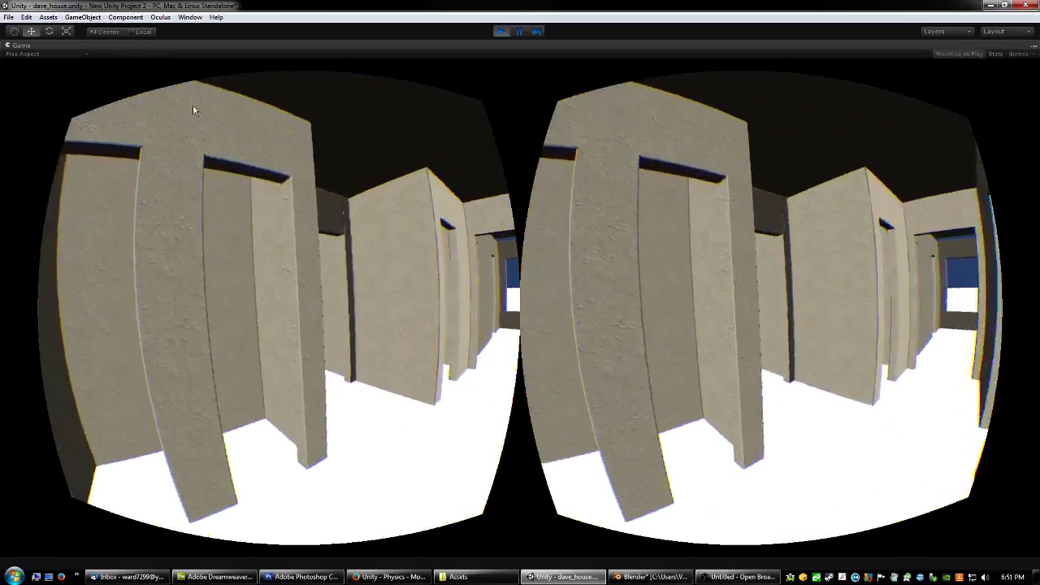
# Inspect the narrow closet openings beside the hallway by moving the player up to them and back
pyautogui.press('w')
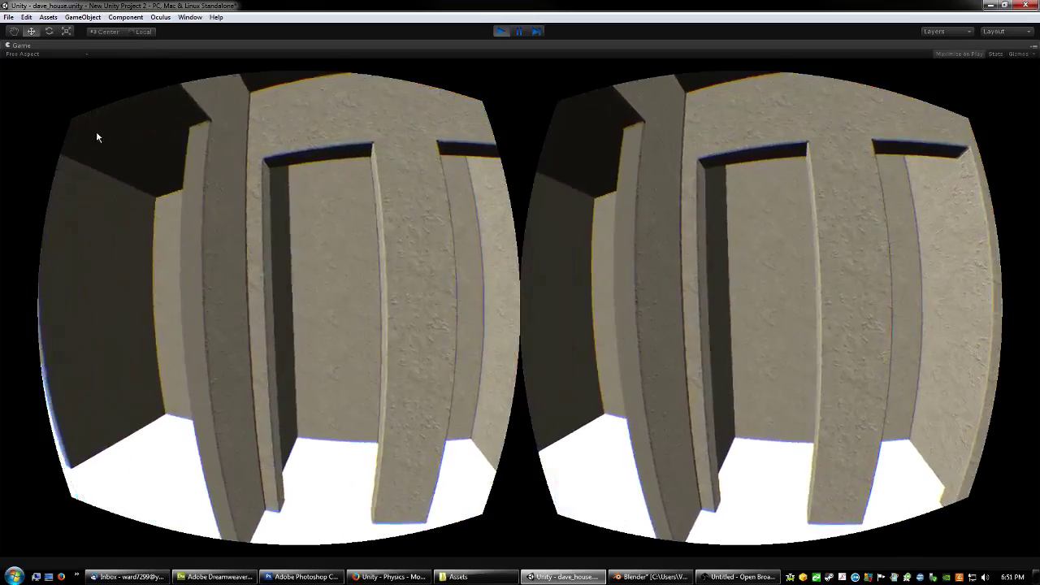
pyautogui.press('d')
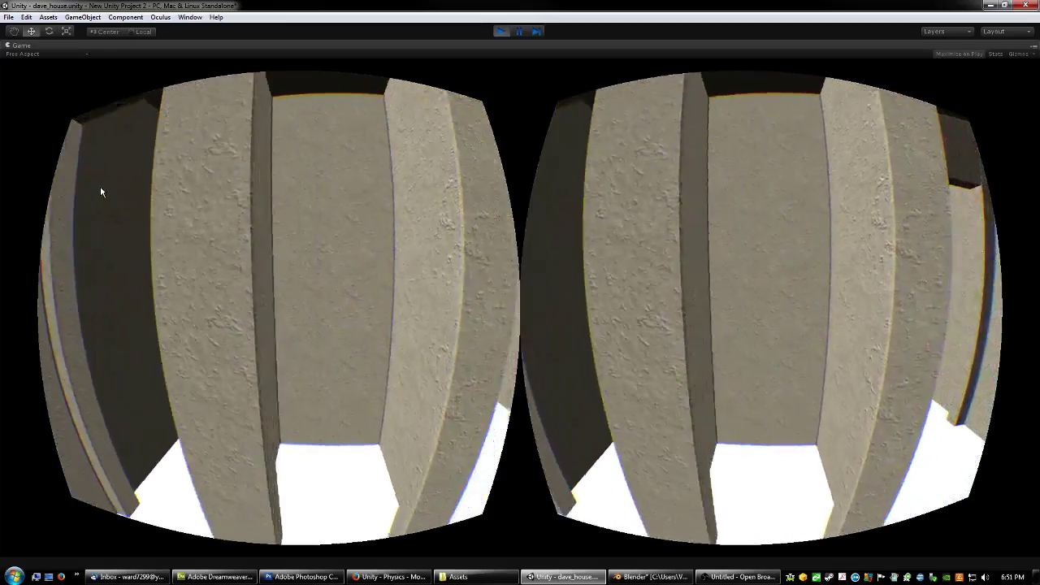
pyautogui.press('s')
pyautogui.press('w')
pyautogui.press('w')
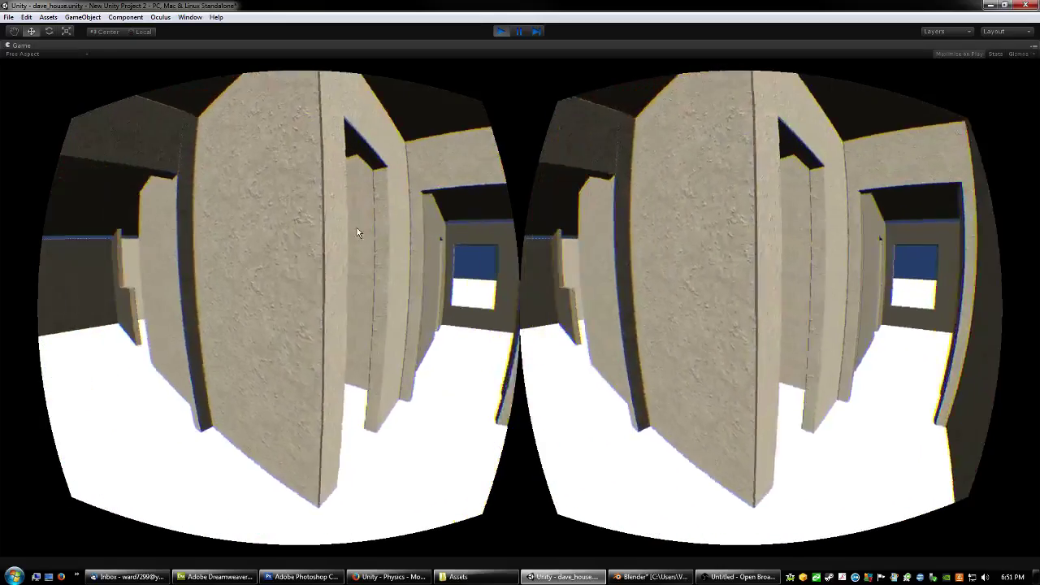
pyautogui.press('s')
pyautogui.press('w')
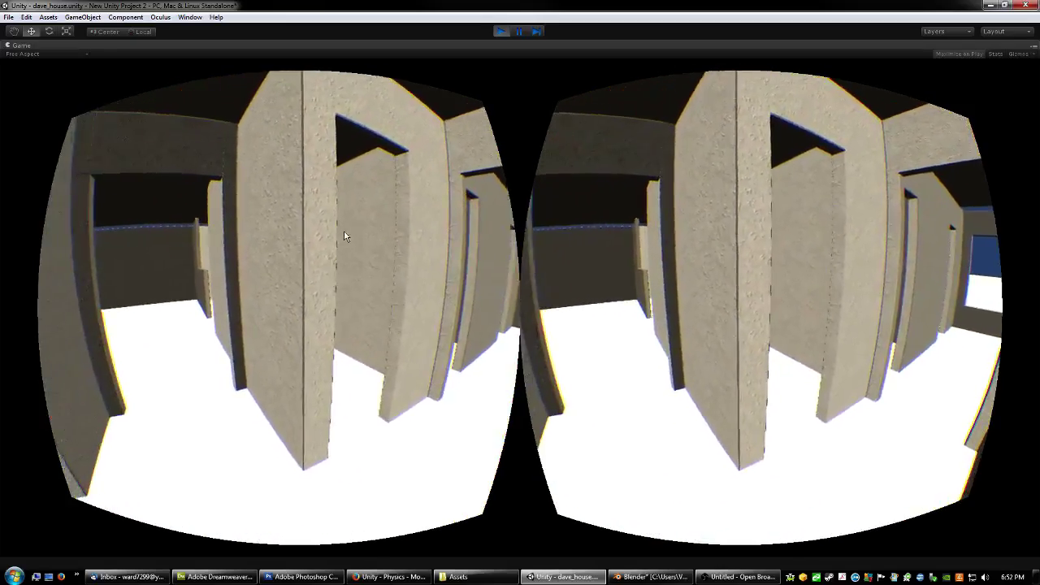
pyautogui.press('w')
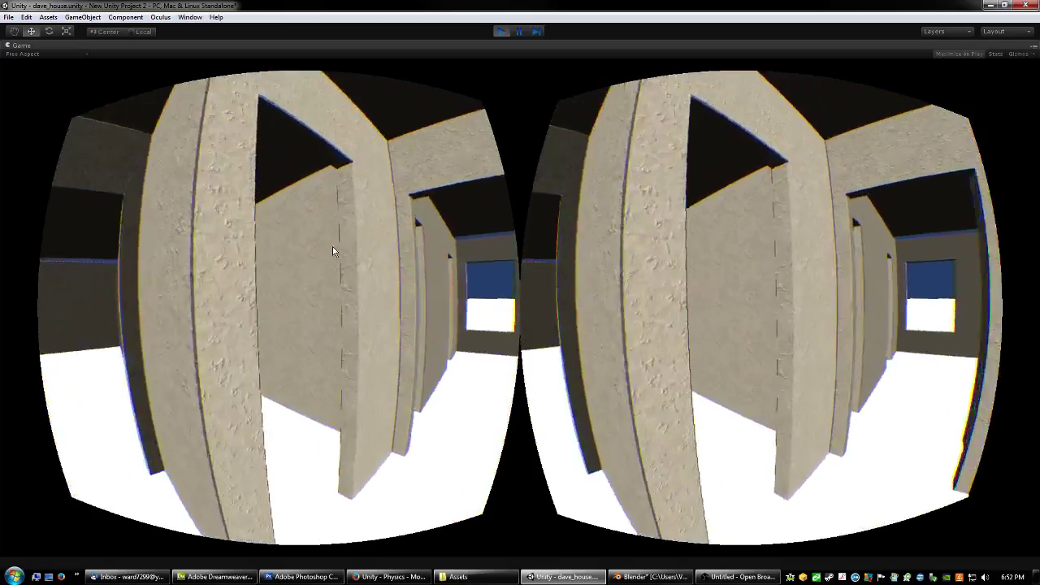
# Test the player's movement in all directions close around the stucco wall end beside the hallway opening
pyautogui.press('a')
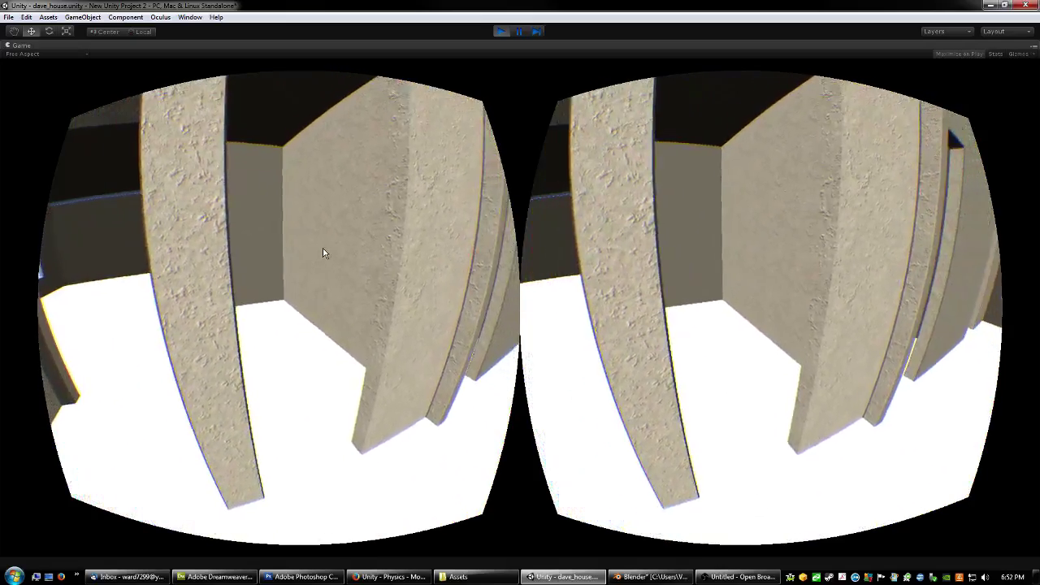
pyautogui.press('d')
pyautogui.press('w')
pyautogui.press('a')
pyautogui.press('a')
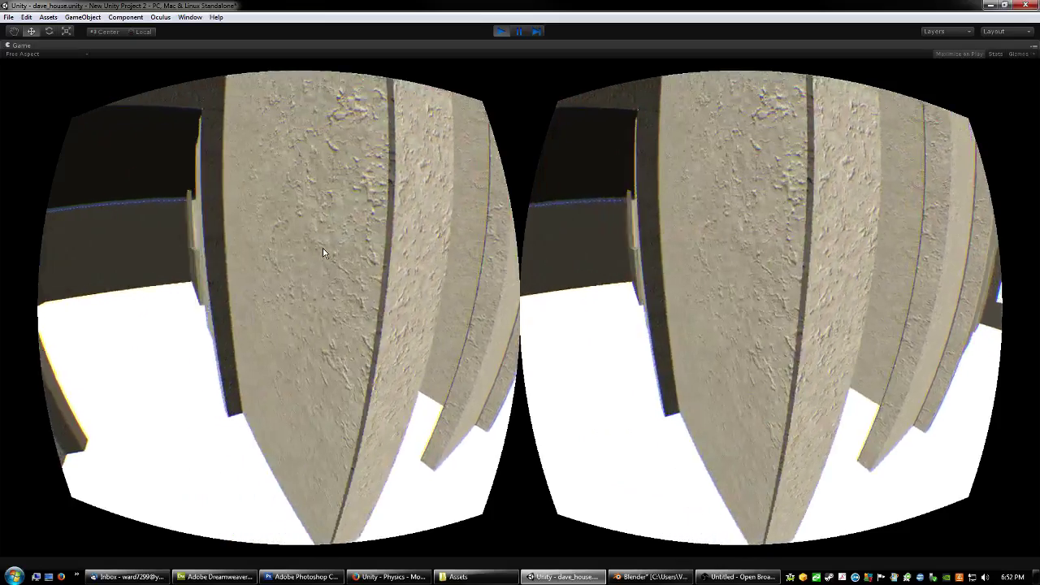
pyautogui.press('w')
pyautogui.press('s')
pyautogui.press('s')
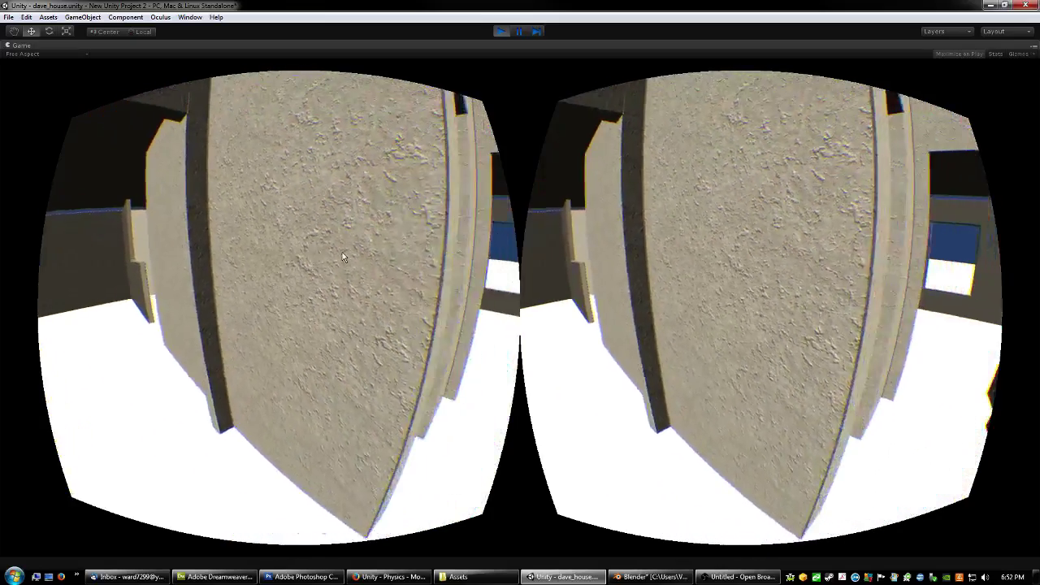
# Walk into the dark room with a single window, then examine its stucco wall and doorway up close
pyautogui.press('w')
pyautogui.press('d')
pyautogui.press('w')
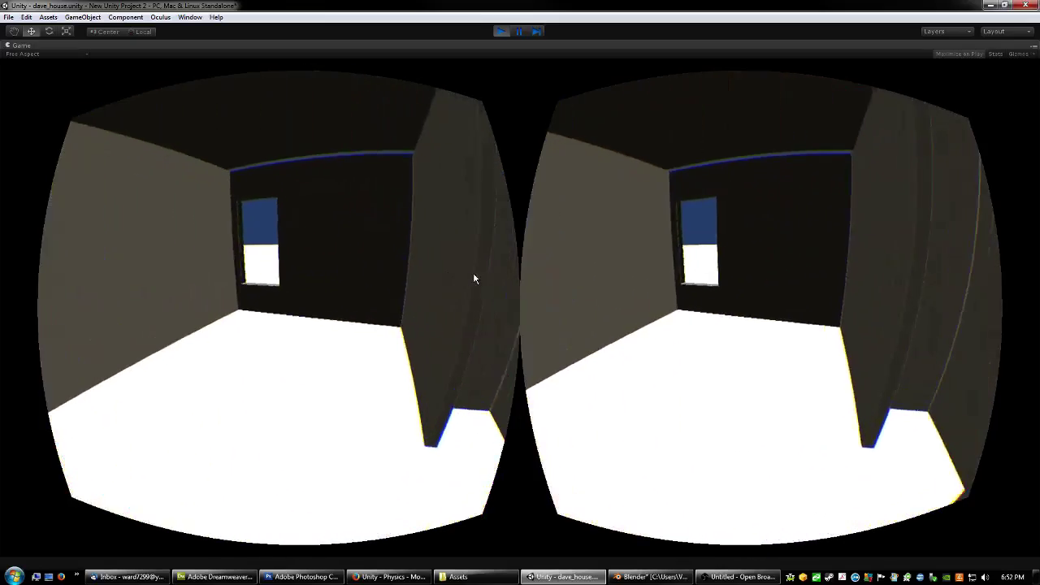
pyautogui.press('d')
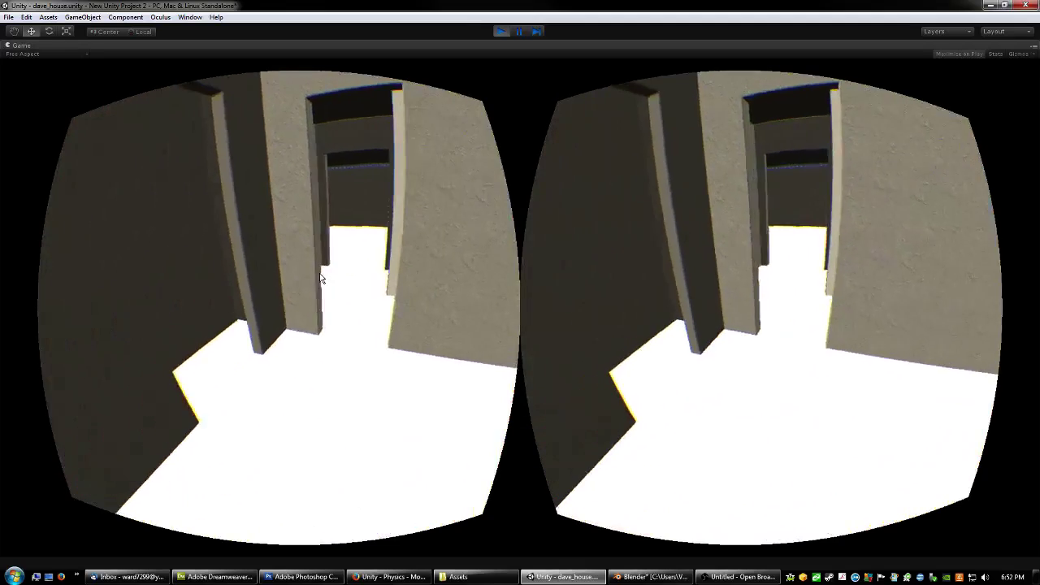
pyautogui.press('a')
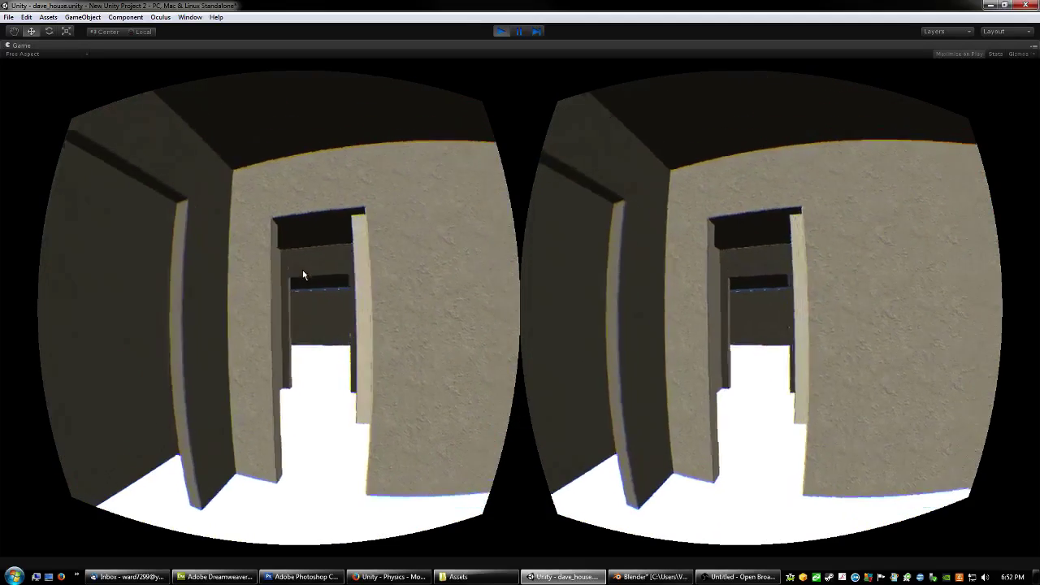
pyautogui.press('w')
pyautogui.press('d')
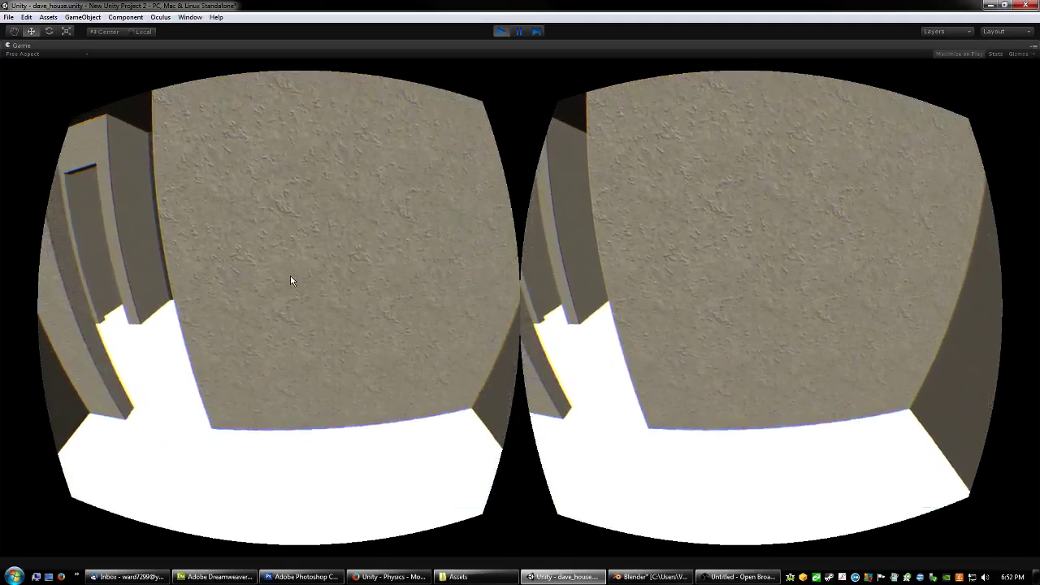
pyautogui.press('w')
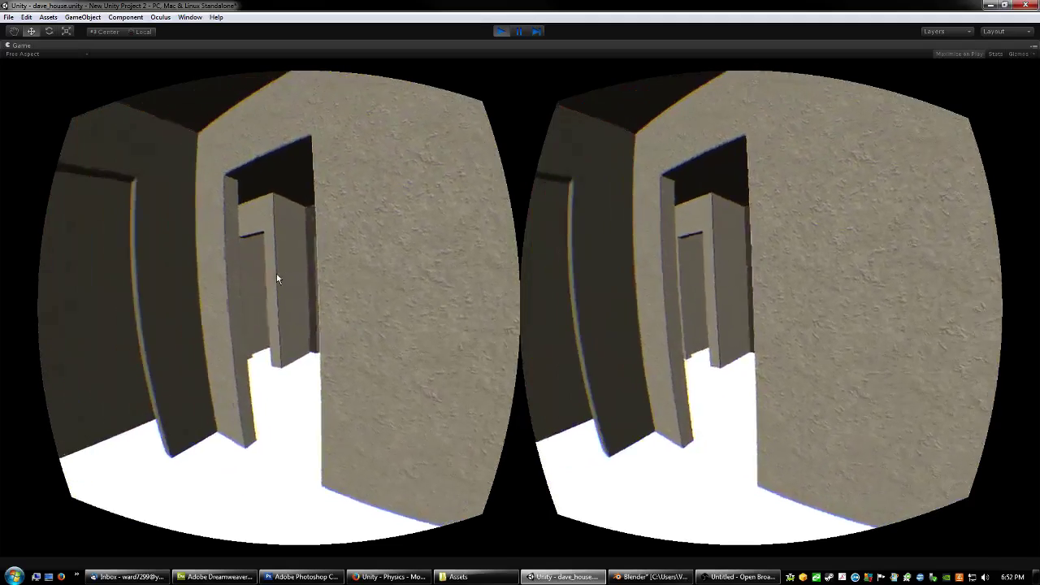
pyautogui.press('w')
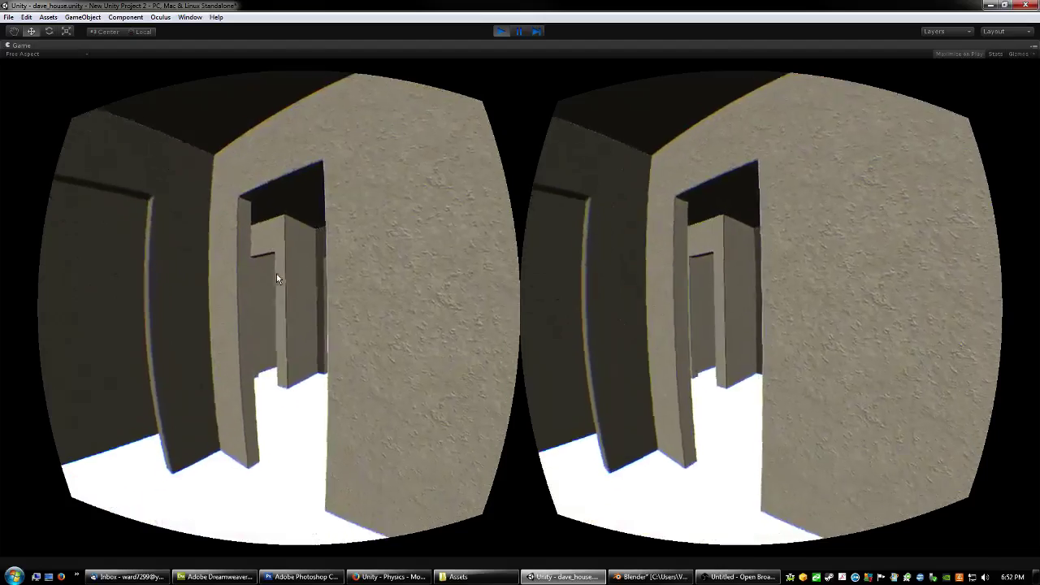
# Walk out through the doorway to the room with two windows and turn back toward the long hallway
pyautogui.press('w')
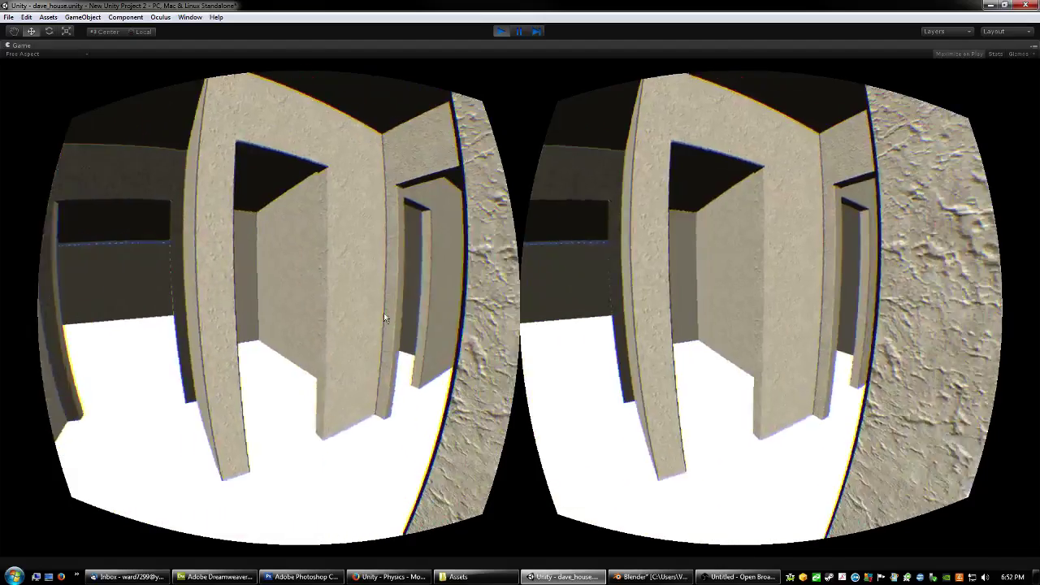
pyautogui.press('w')
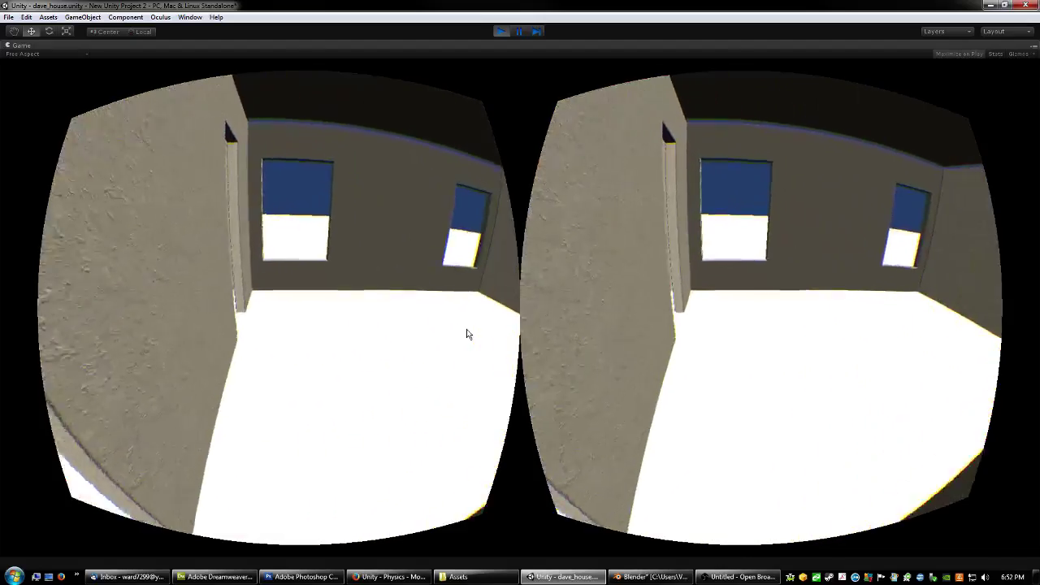
pyautogui.press('w')
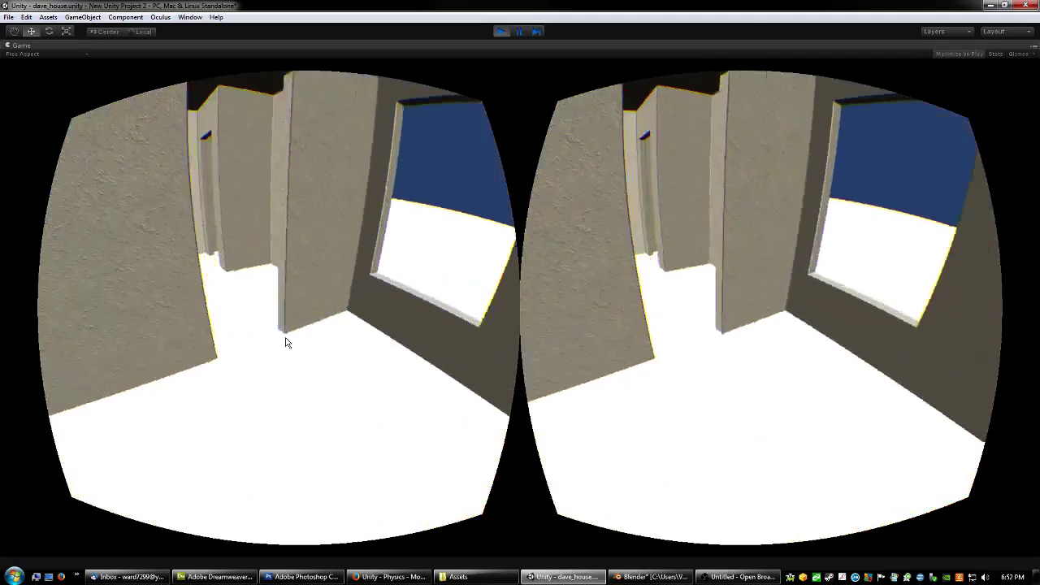
pyautogui.press('w')
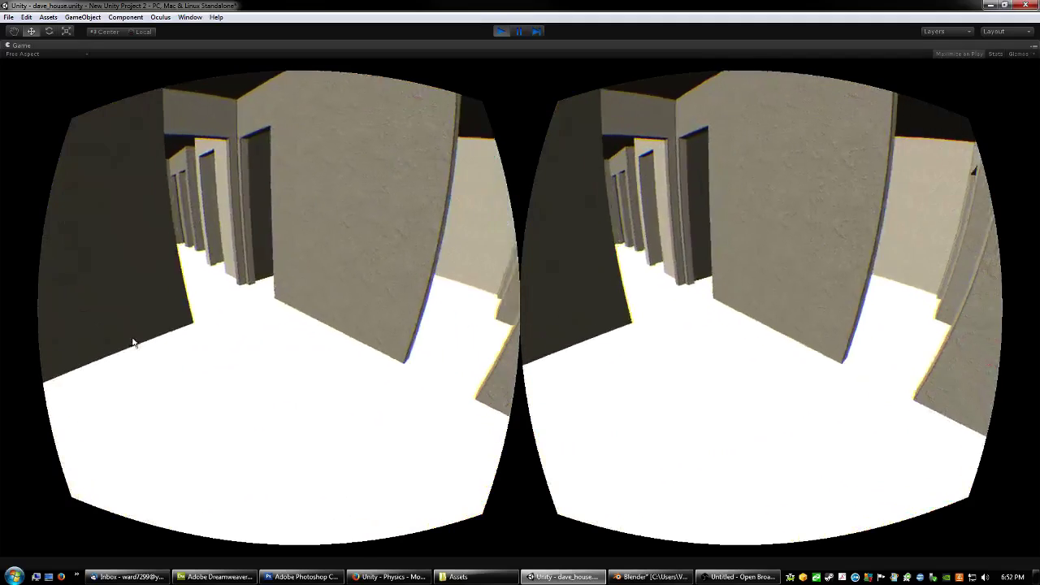